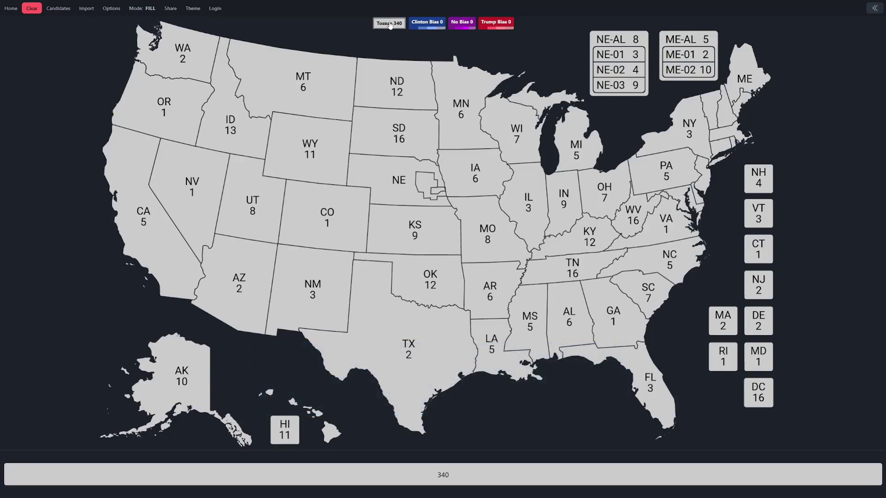
# Try the Clinton Bias, No Bias and Trump Bias fills, returning to Tossup.
pyautogui.click(429, 28)
pyautogui.click(462, 24)
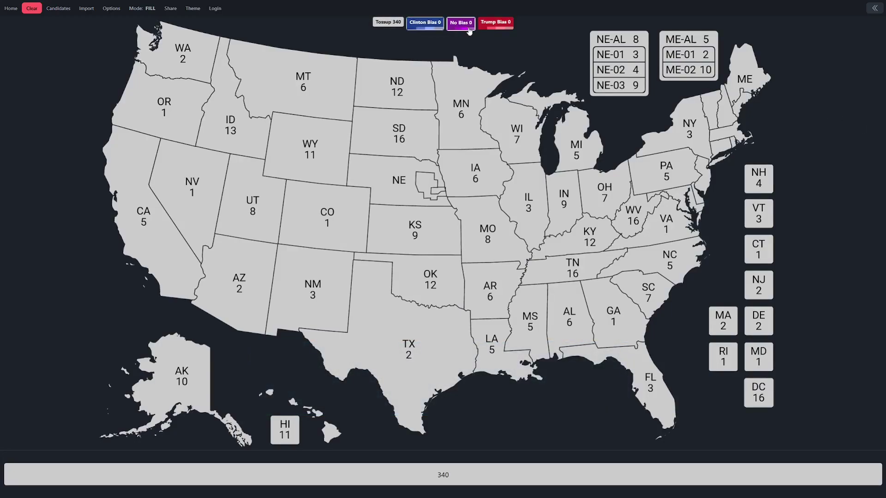
pyautogui.click(492, 26)
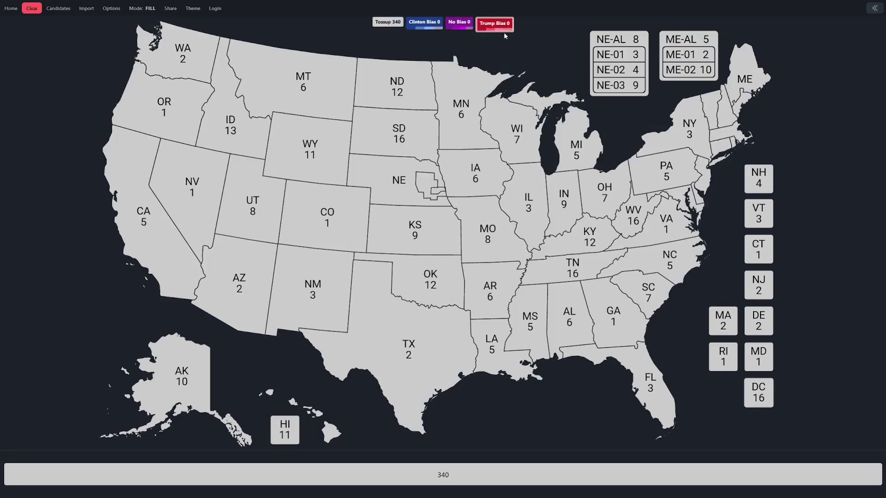
pyautogui.click(460, 24)
pyautogui.click(426, 25)
pyautogui.click(400, 26)
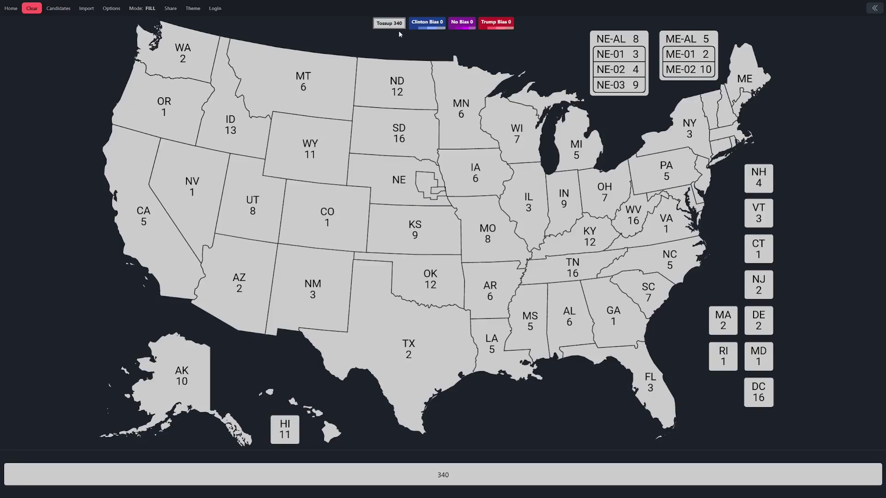
# Cycle again through Clinton, No Bias and Trump fills, ending back on Tossup.
pyautogui.click(442, 29)
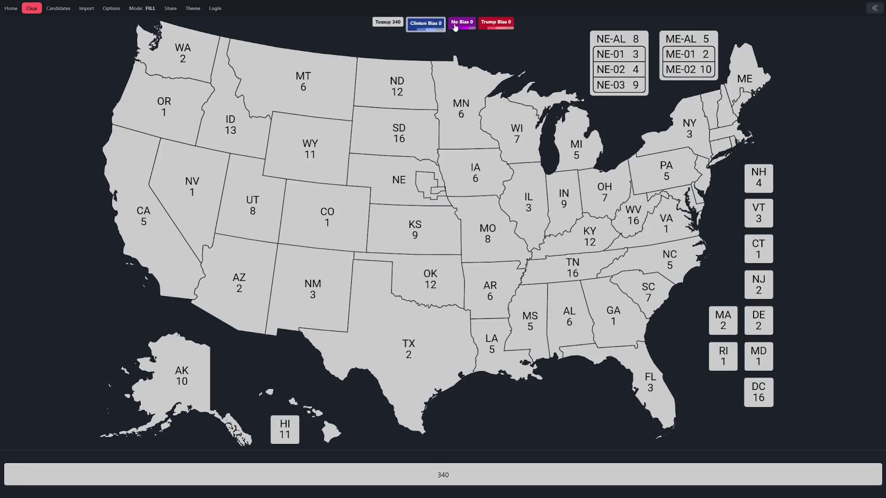
pyautogui.click(462, 24)
pyautogui.click(496, 25)
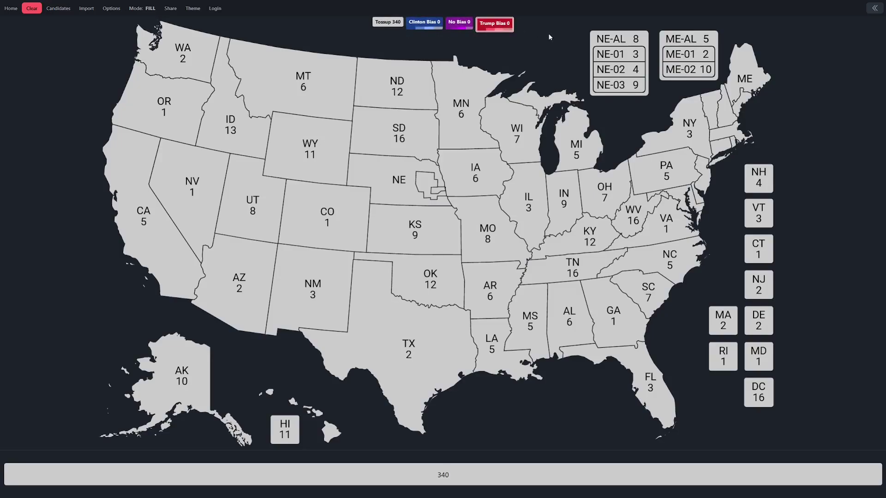
pyautogui.click(433, 30)
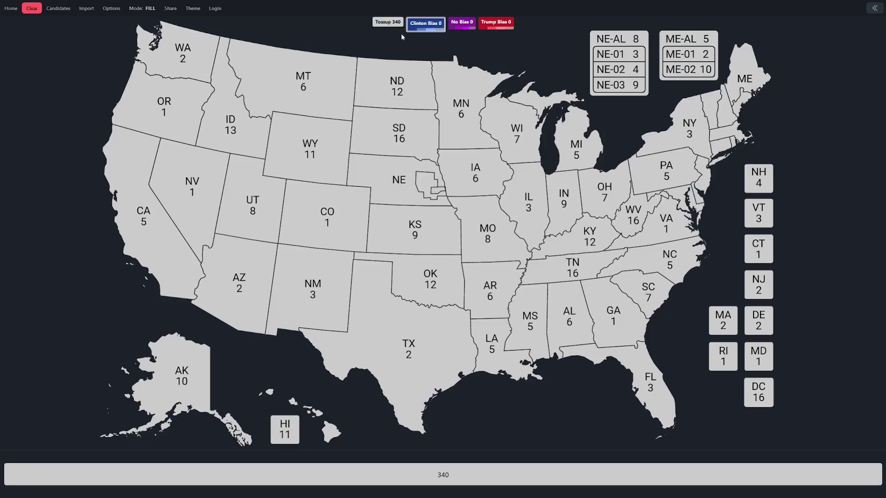
pyautogui.click(455, 30)
pyautogui.click(489, 28)
pyautogui.click(460, 26)
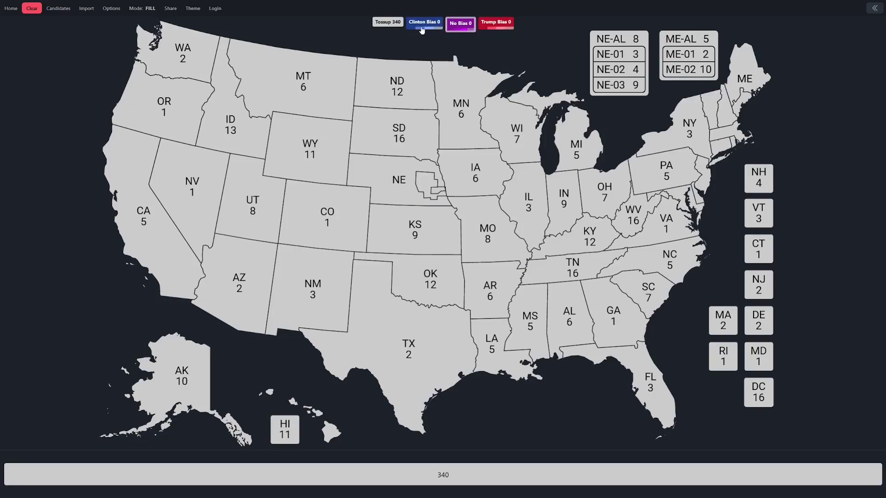
pyautogui.click(425, 27)
pyautogui.click(389, 23)
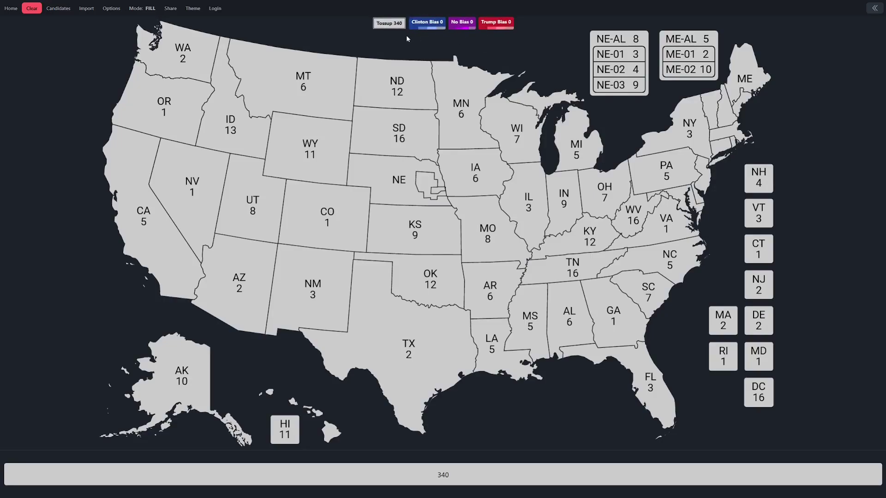
# After a final pass through the options, settle on Trump Bias as the paint fill.
pyautogui.click(497, 30)
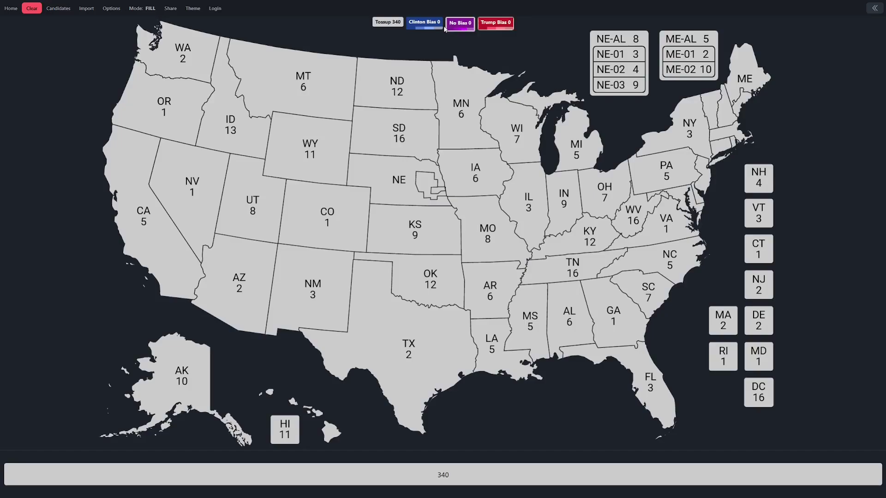
pyautogui.click(413, 27)
pyautogui.click(385, 24)
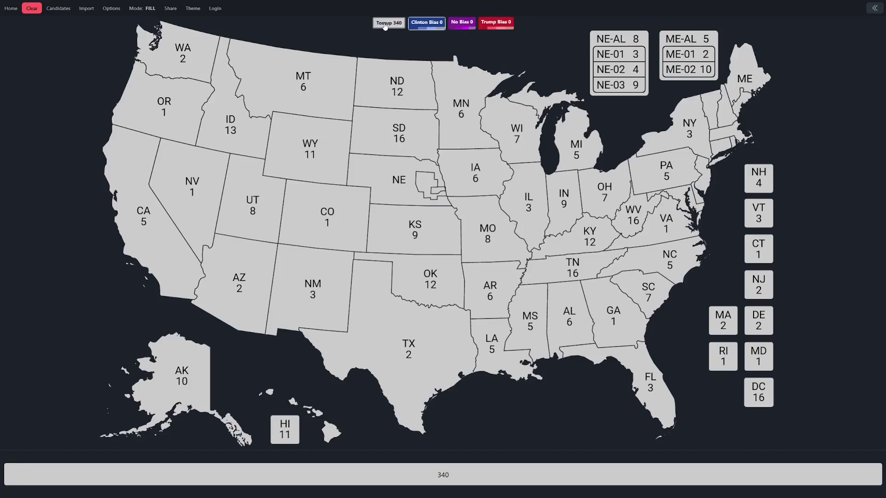
pyautogui.click(467, 28)
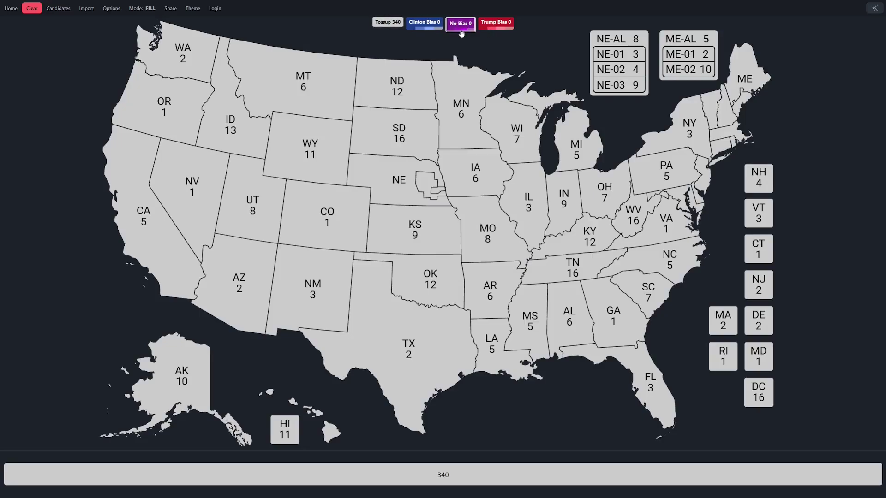
pyautogui.click(493, 31)
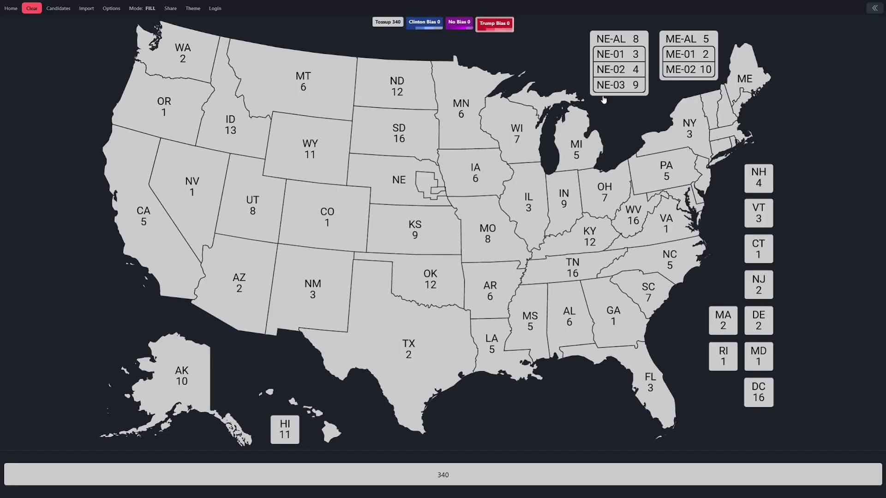
# Paint Connecticut, Rhode Island, Colorado, Nevada and Oregon Trump red.
pyautogui.click(717, 147)
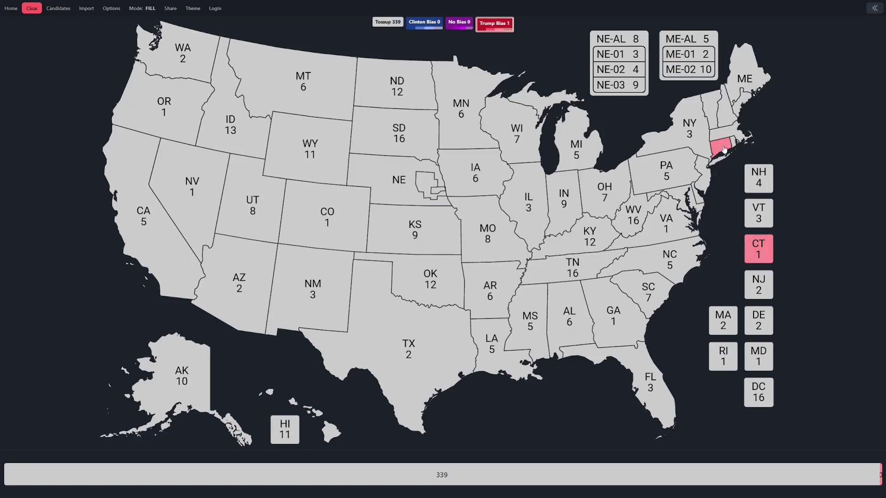
pyautogui.click(723, 357)
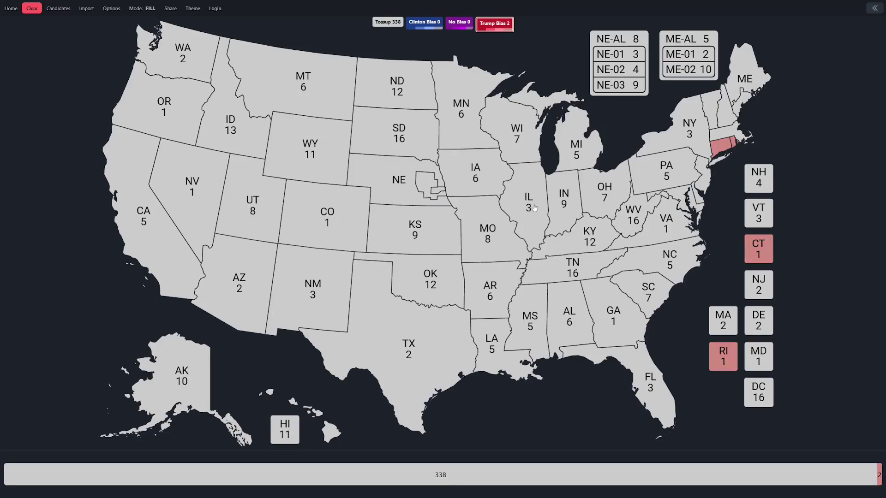
pyautogui.click(339, 211)
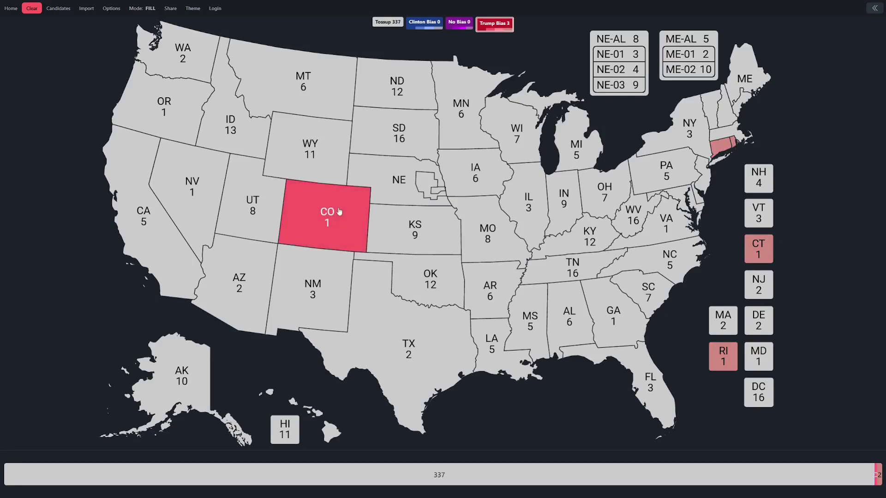
pyautogui.click(205, 207)
pyautogui.click(161, 110)
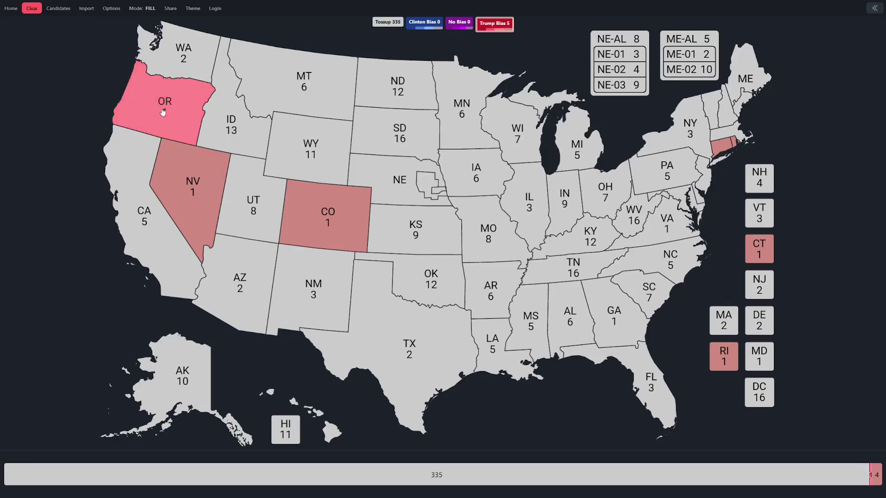
# Switch the fill to Clinton Bias and paint Maryland, Virginia and Georgia blue.
pyautogui.click(429, 26)
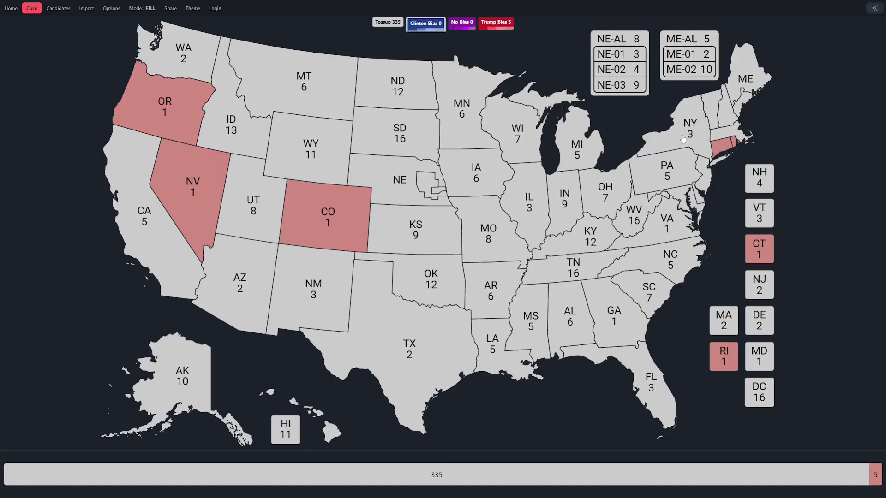
pyautogui.click(678, 197)
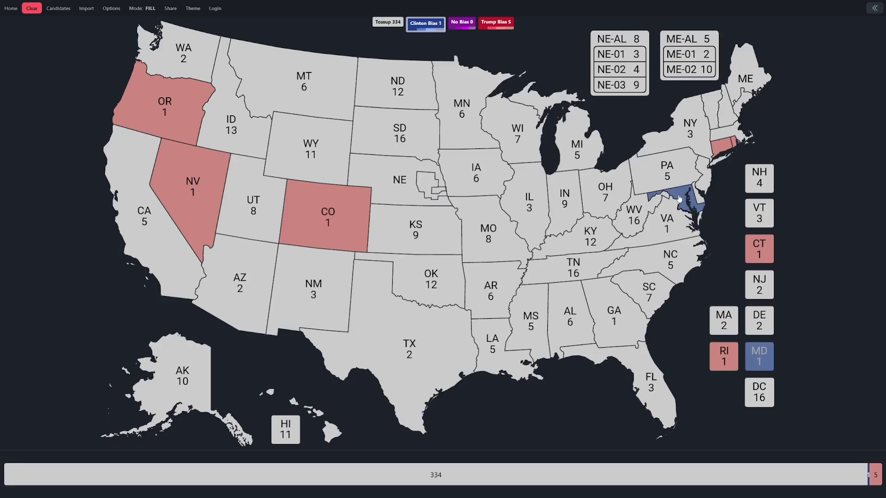
pyautogui.click(672, 226)
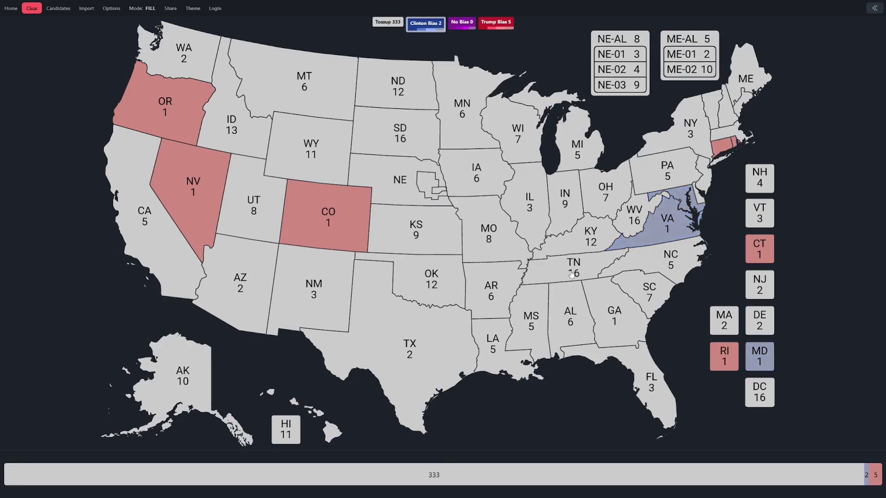
pyautogui.click(607, 329)
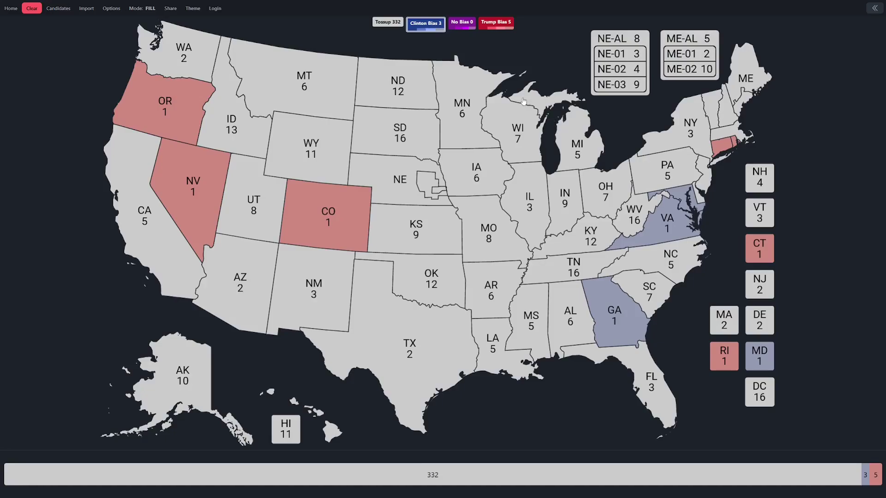
# With Trump Bias, paint ME-01, New York, Massachusetts and New Jersey for Trump.
pyautogui.click(493, 26)
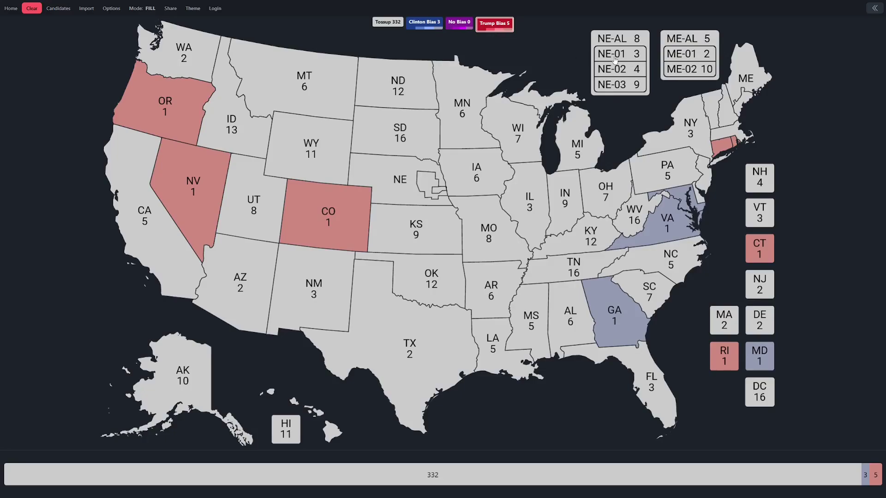
pyautogui.click(687, 55)
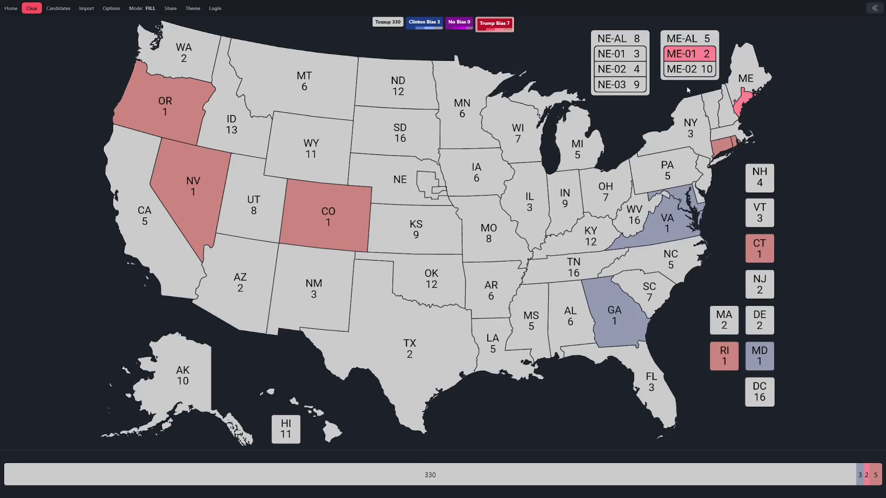
pyautogui.click(693, 133)
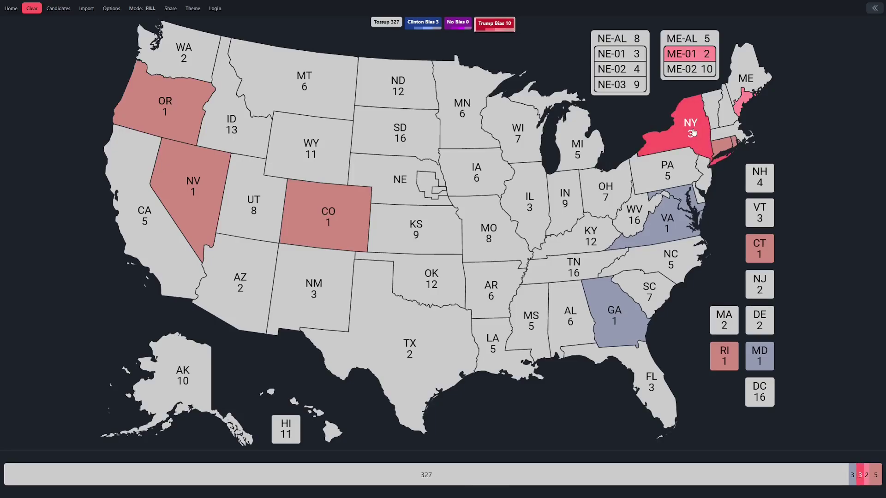
pyautogui.click(720, 135)
pyautogui.click(706, 171)
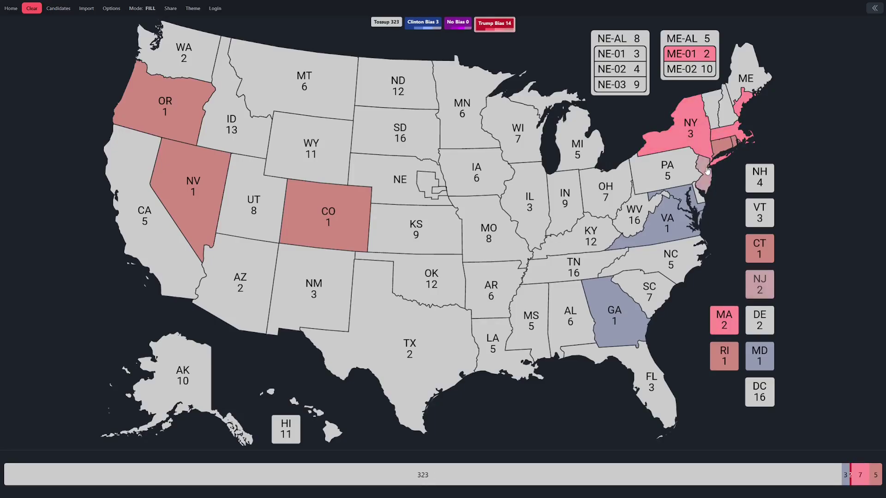
# Give Illinois, New Mexico, Washington and NE-01 the pale pink Trump shade.
pyautogui.click(519, 201)
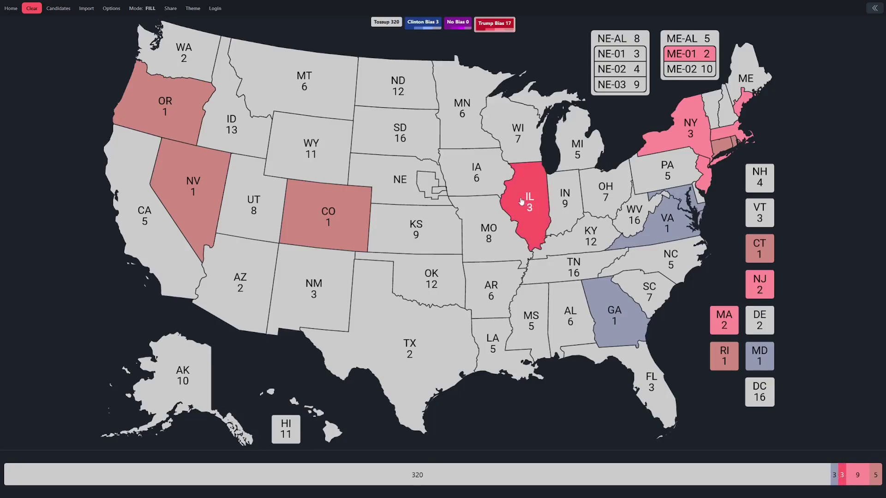
pyautogui.click(282, 290)
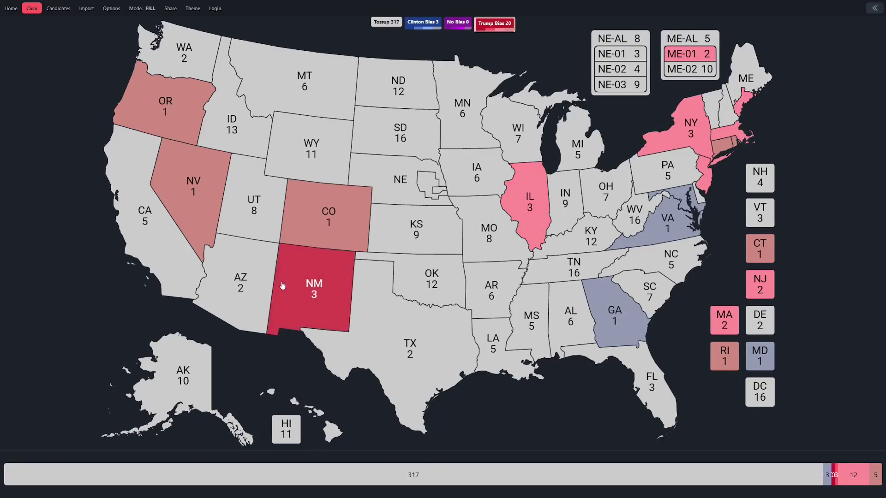
pyautogui.click(184, 66)
pyautogui.click(184, 66)
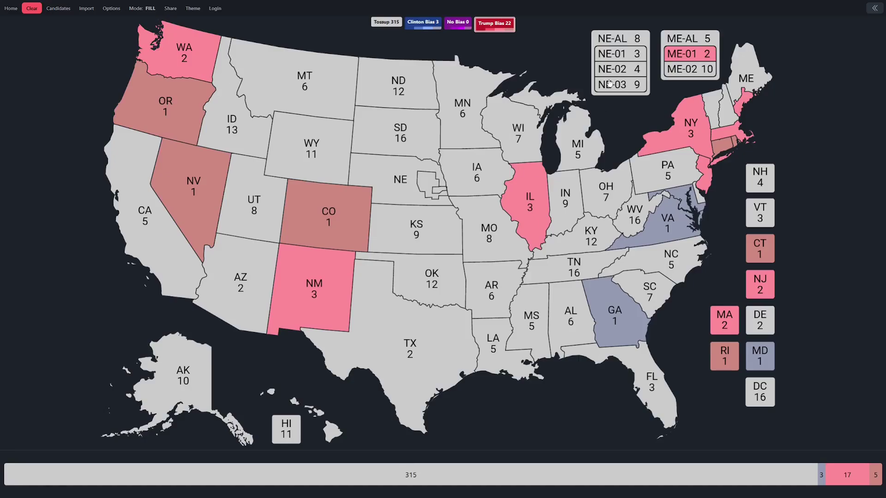
pyautogui.click(615, 61)
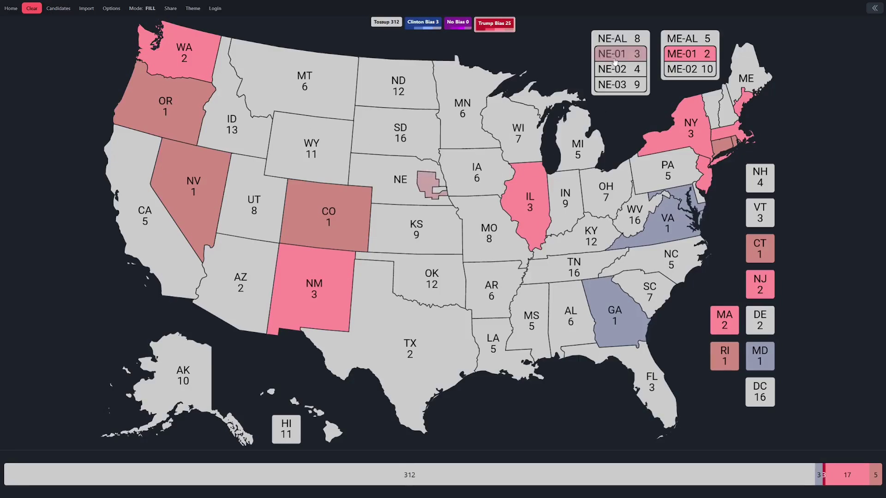
pyautogui.click(614, 61)
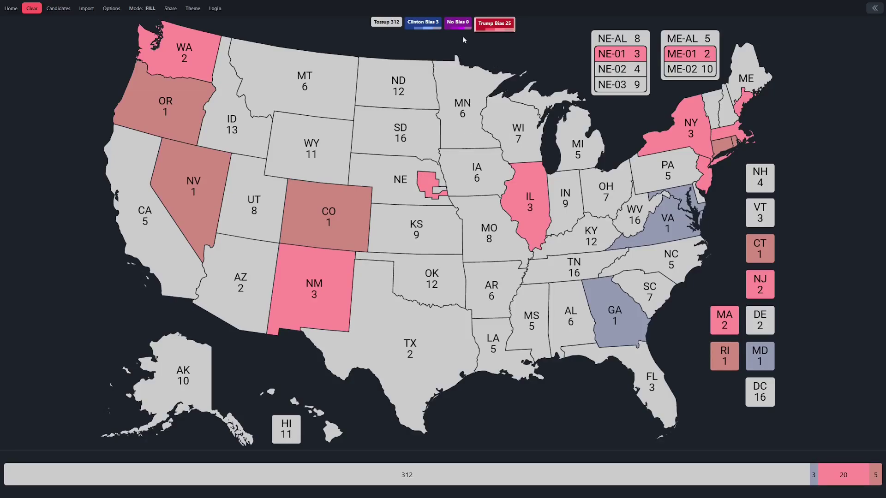
# With Clinton Bias, shade Vermont, Delaware, Florida, Texas and Arizona pale blue.
pyautogui.click(417, 26)
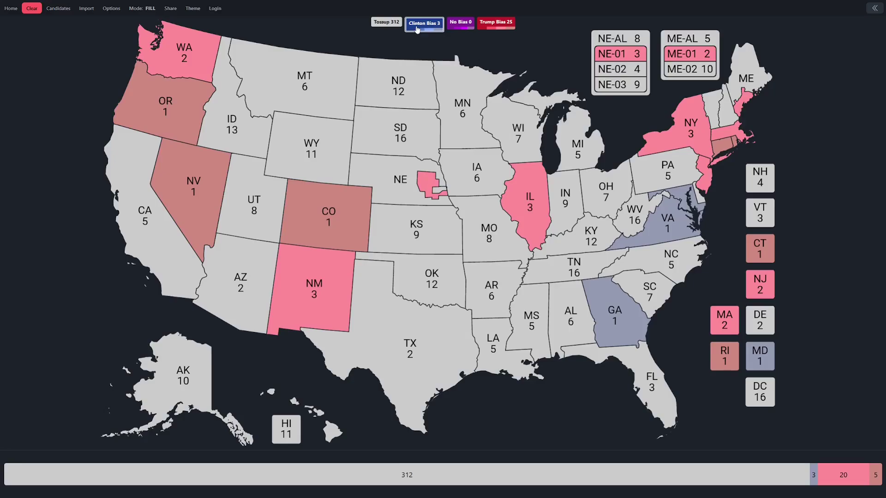
pyautogui.click(712, 111)
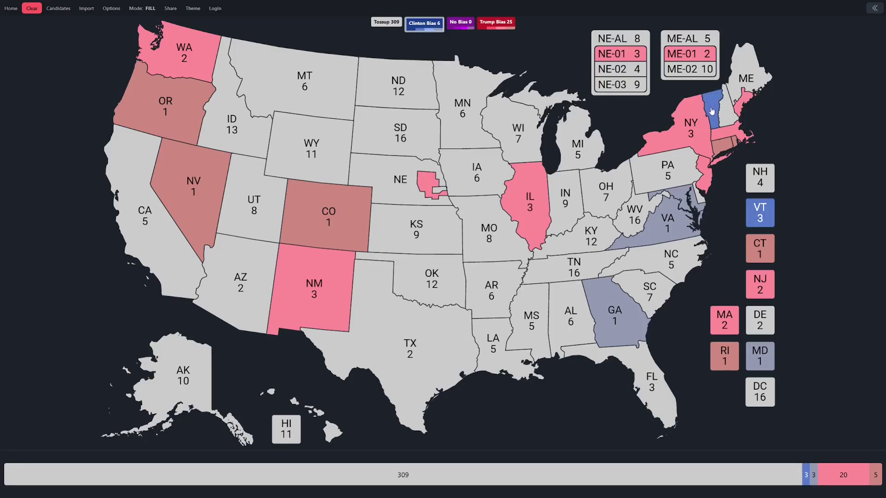
pyautogui.click(701, 197)
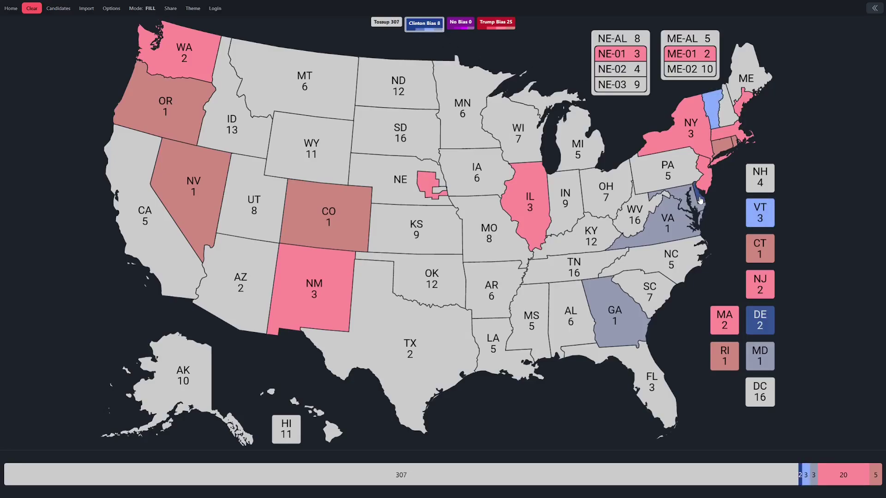
pyautogui.click(645, 387)
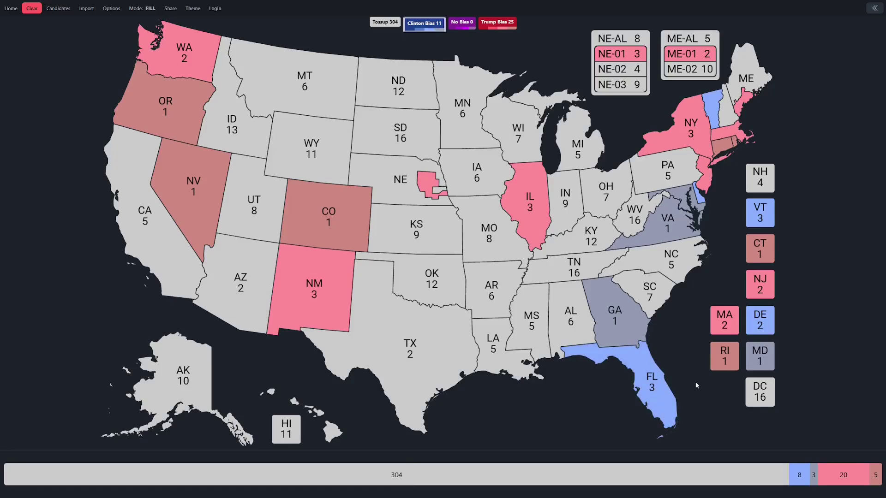
pyautogui.click(403, 352)
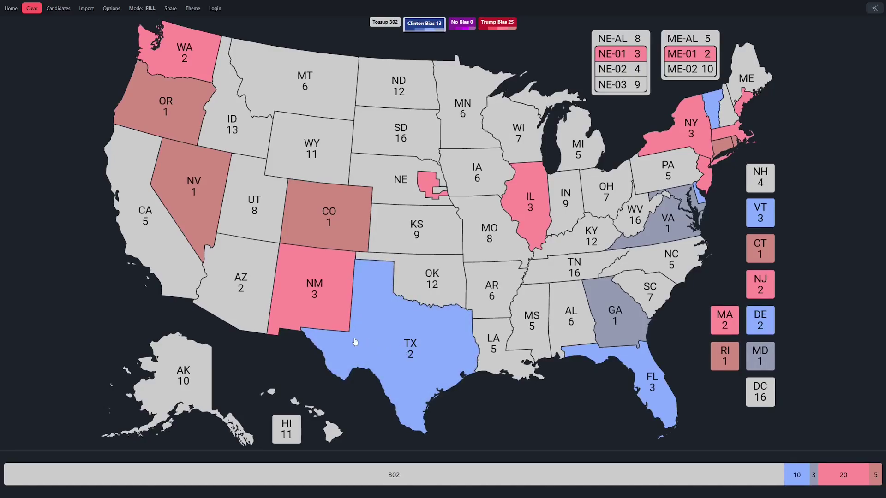
pyautogui.click(243, 285)
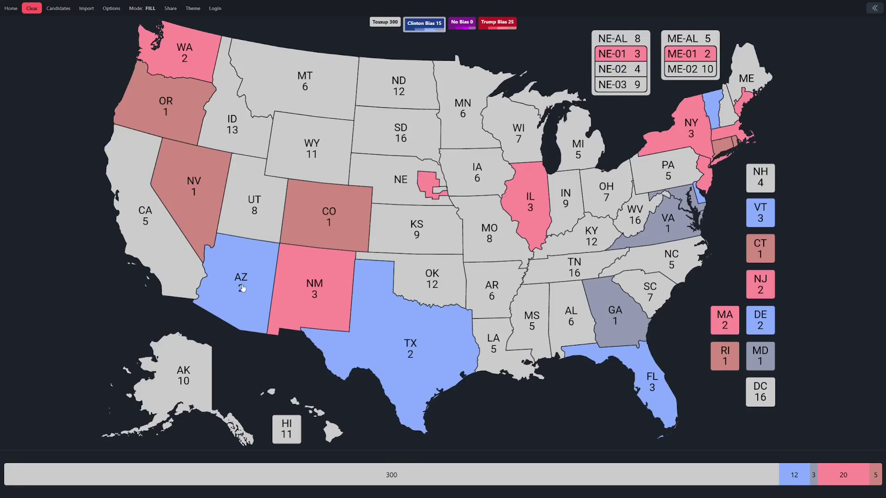
# With Trump Bias, paint the NE-02 box and California solid red.
pyautogui.click(499, 29)
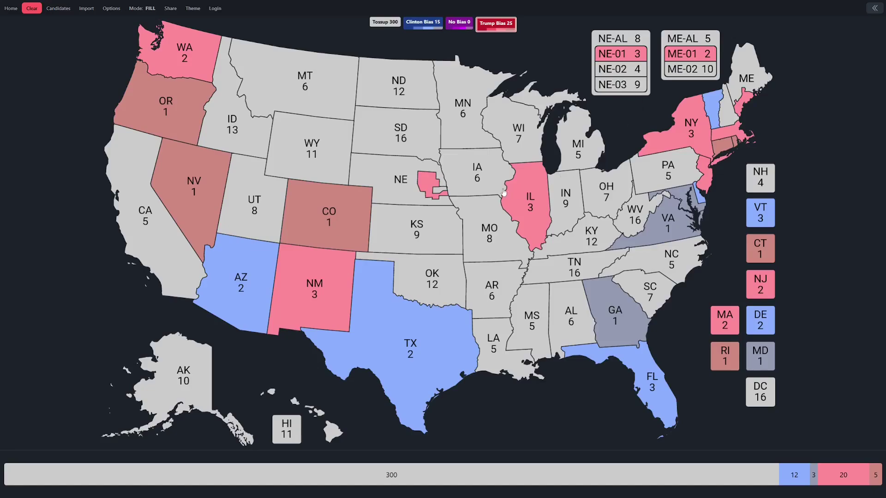
pyautogui.click(606, 74)
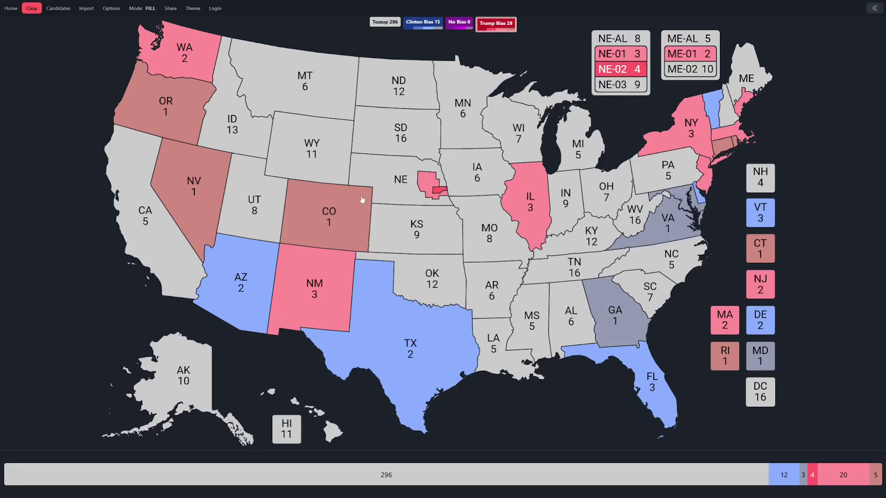
pyautogui.click(153, 227)
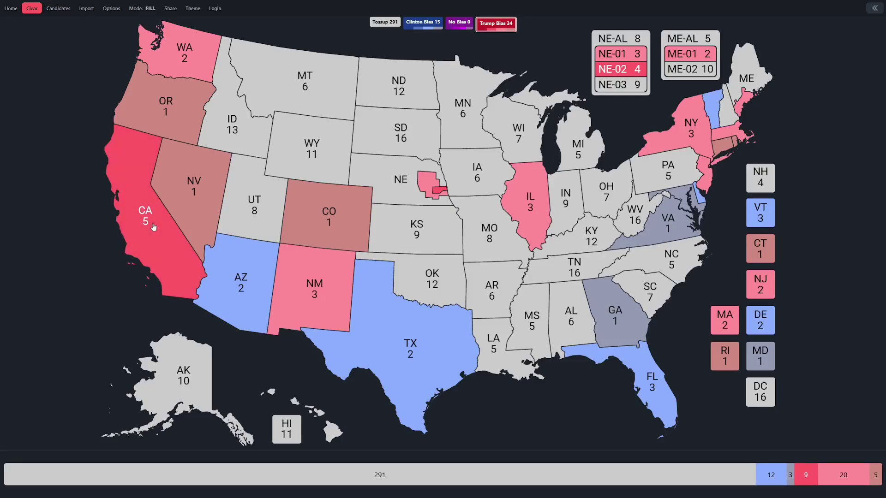
# With Clinton Bias, paint Maine at-large, New Hampshire and Pennsylvania blue, adjusting their shades.
pyautogui.click(433, 27)
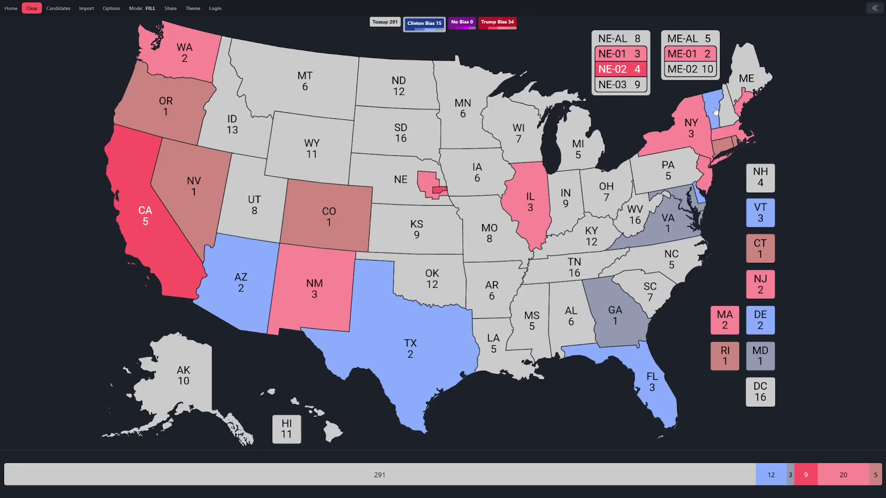
pyautogui.click(696, 43)
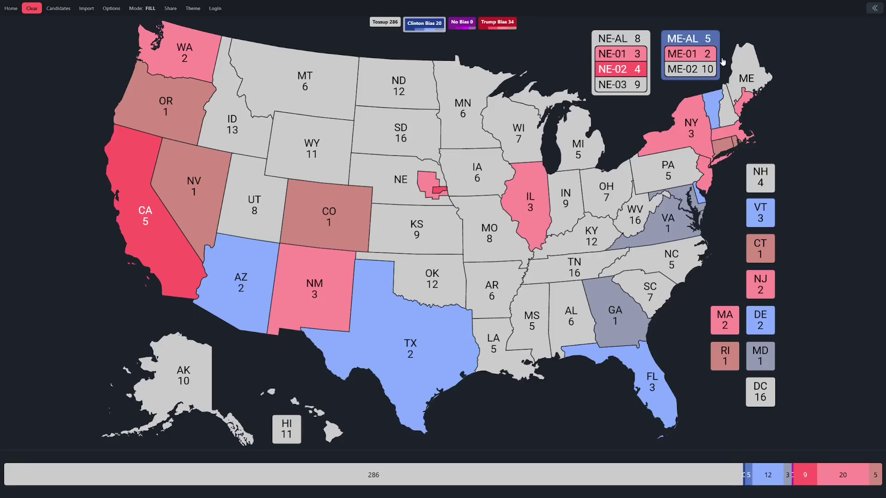
pyautogui.click(695, 43)
pyautogui.click(728, 120)
pyautogui.click(727, 121)
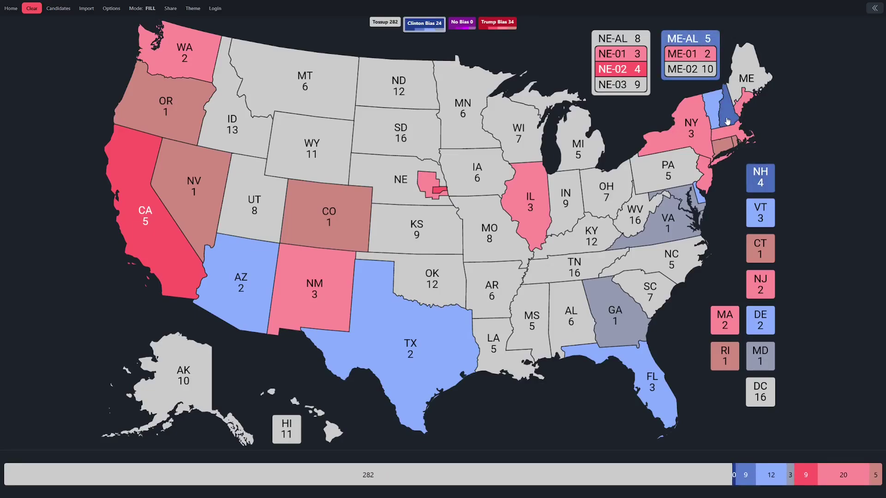
pyautogui.click(654, 171)
pyautogui.click(654, 171)
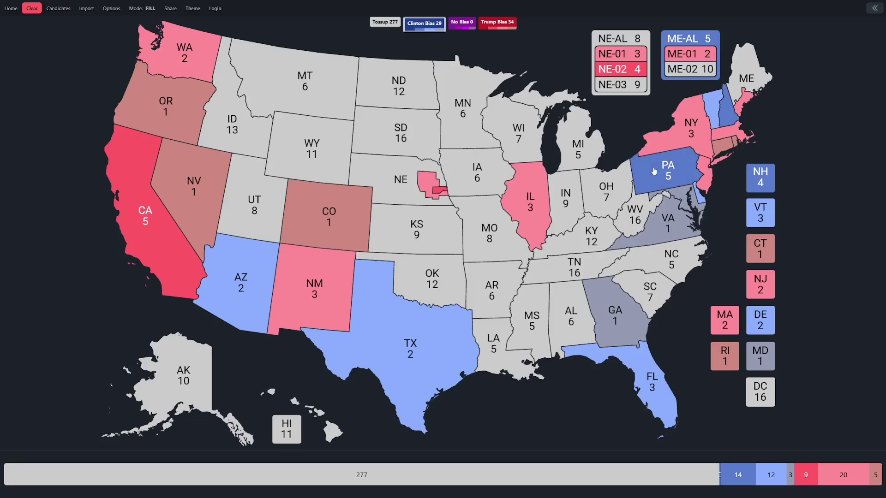
# Paint Michigan, North Carolina, Mississippi and Louisiana Clinton blue.
pyautogui.click(584, 150)
pyautogui.click(584, 150)
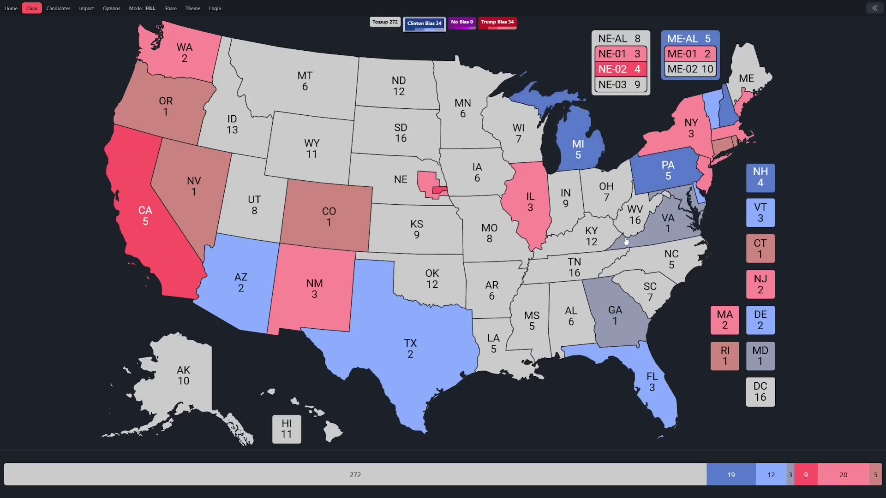
pyautogui.click(673, 264)
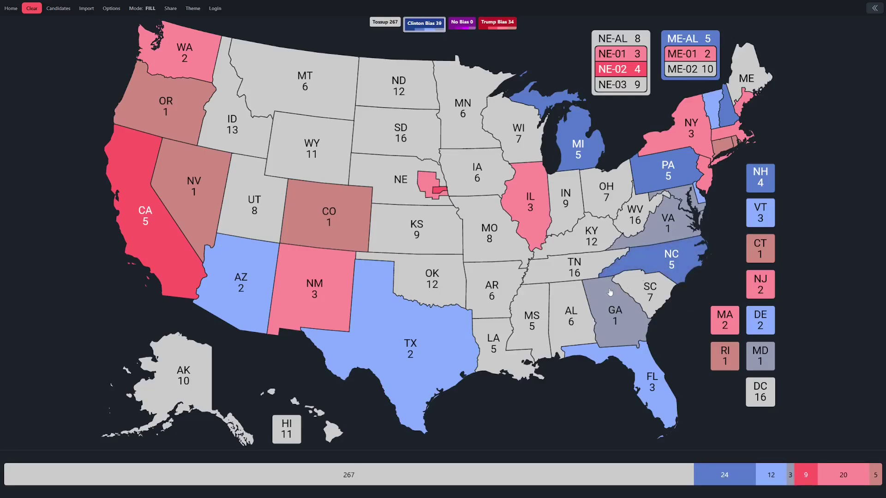
pyautogui.click(526, 318)
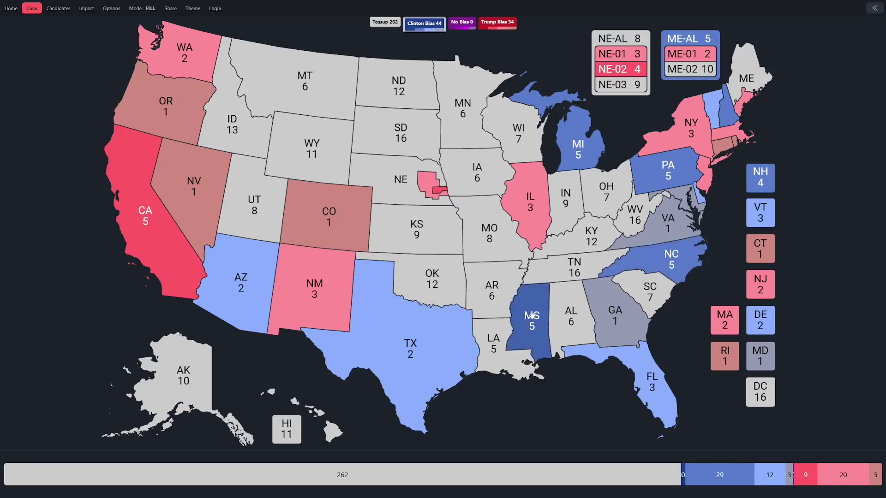
pyautogui.click(498, 344)
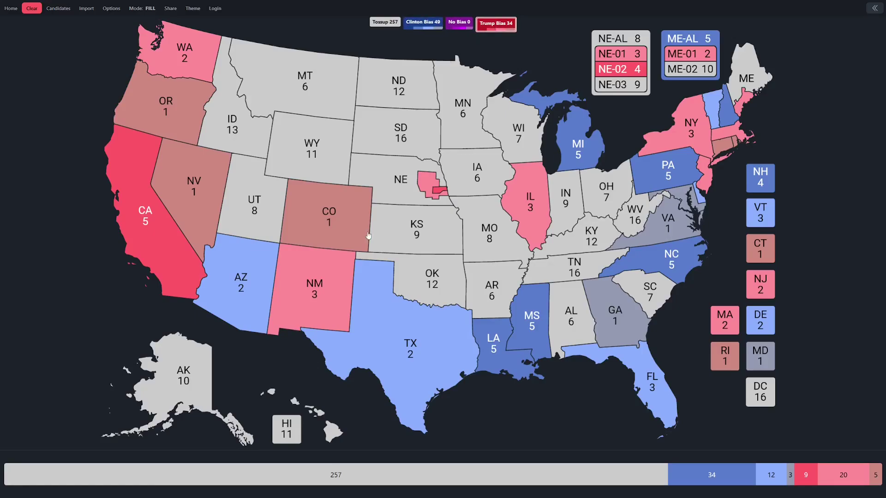
# Paint the Hawaii and DC boxes solid Trump red, then reselect Clinton Bias.
pyautogui.click(344, 432)
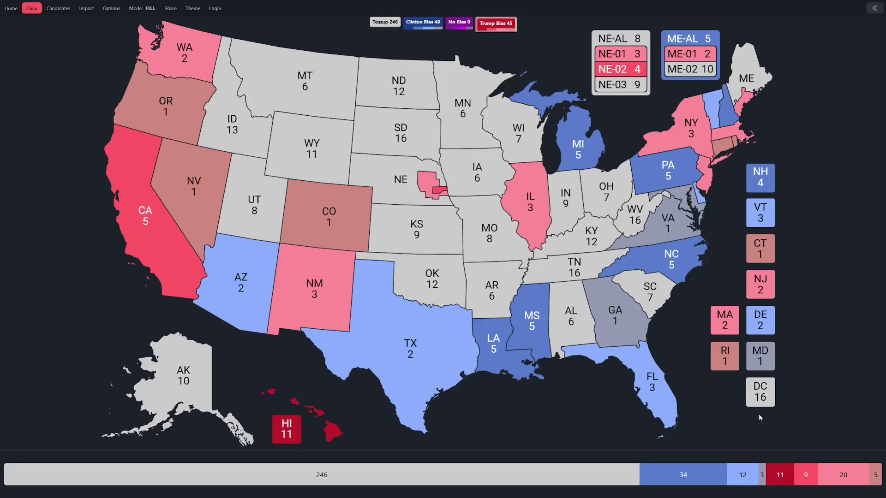
pyautogui.click(763, 398)
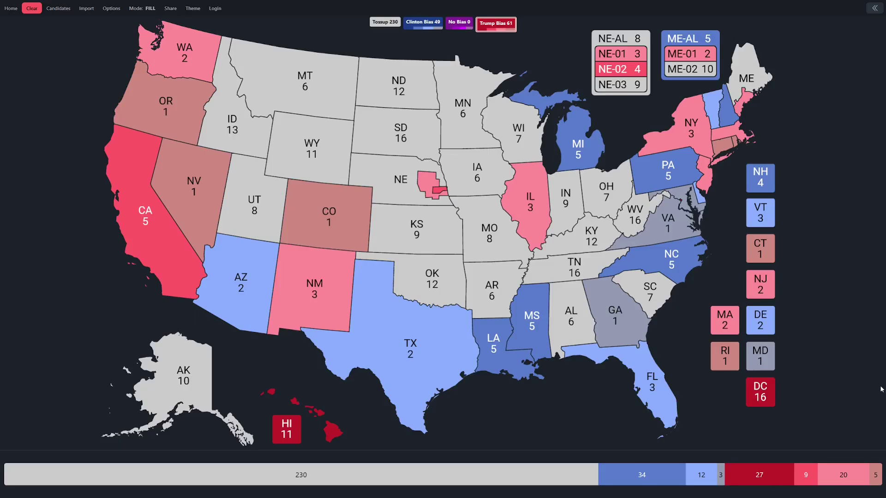
pyautogui.click(429, 27)
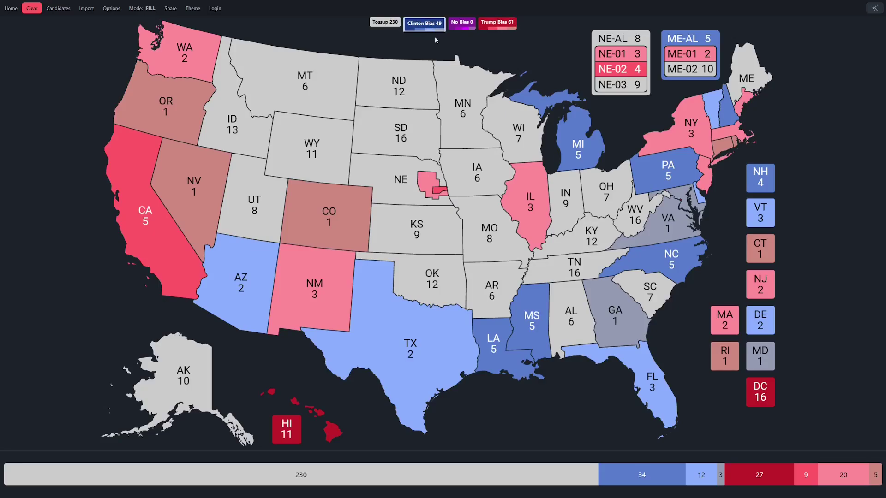
# Paint ME-02, SC, WV, OH, IN, KY, TN, AL and WI darkest Clinton blue.
pyautogui.click(684, 70)
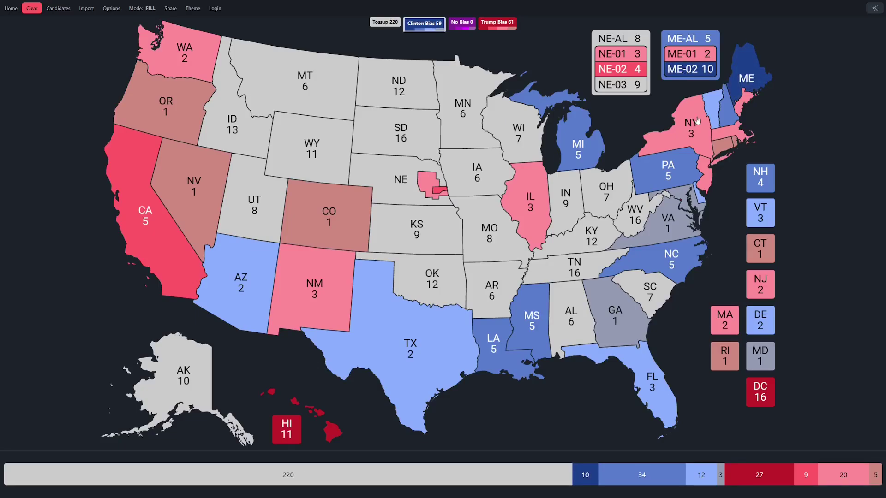
pyautogui.click(654, 296)
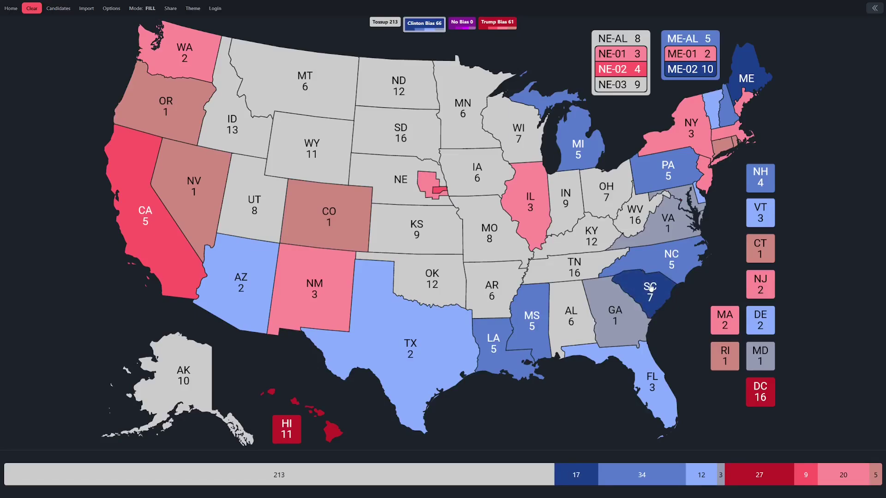
pyautogui.click(634, 220)
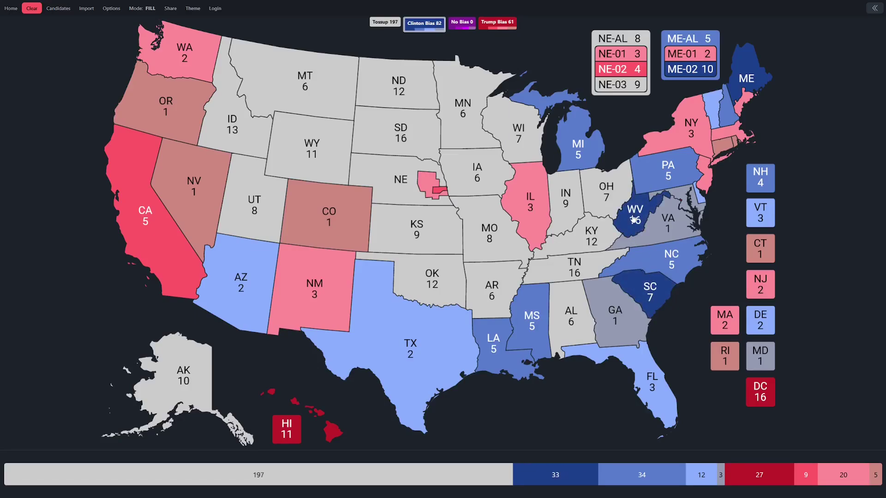
pyautogui.click(602, 196)
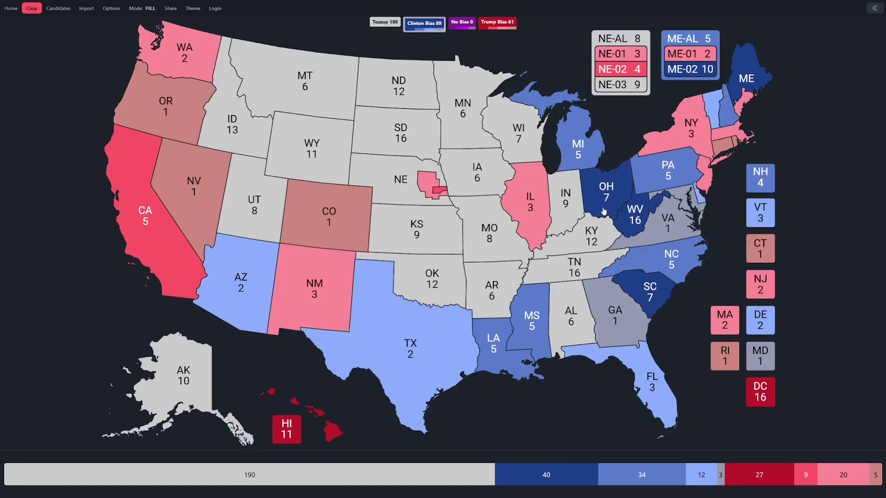
pyautogui.click(574, 209)
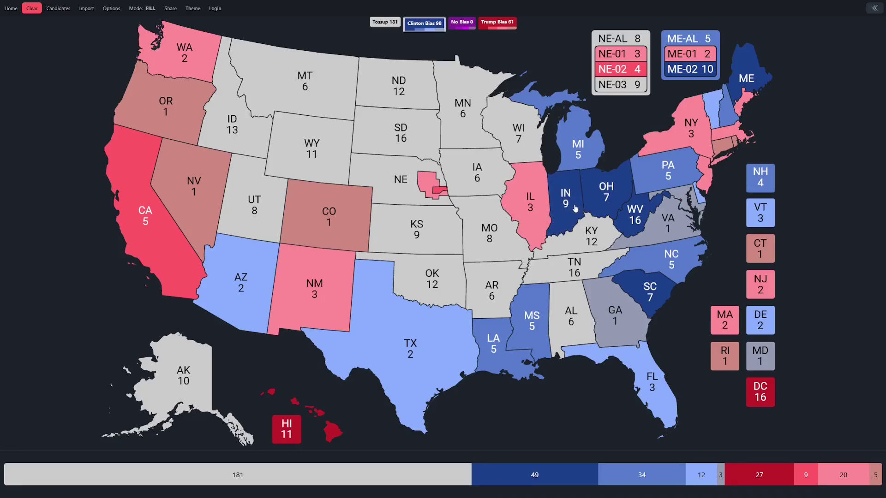
pyautogui.click(577, 240)
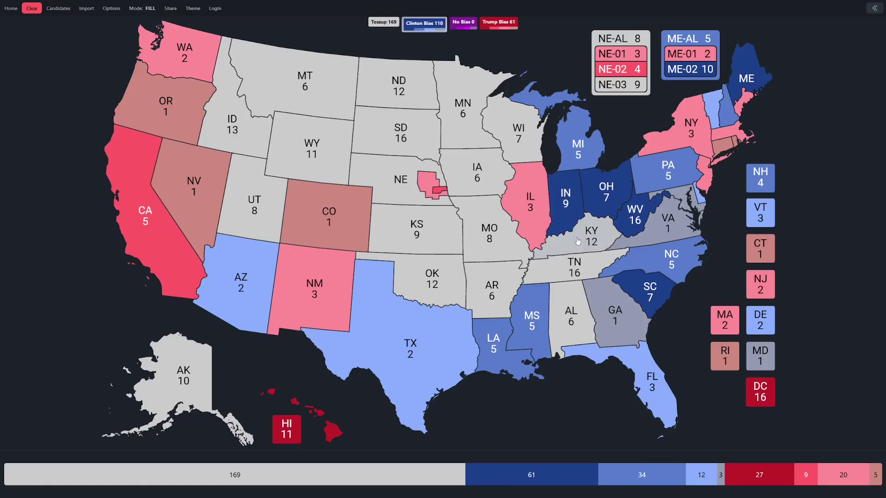
pyautogui.click(569, 268)
pyautogui.click(577, 336)
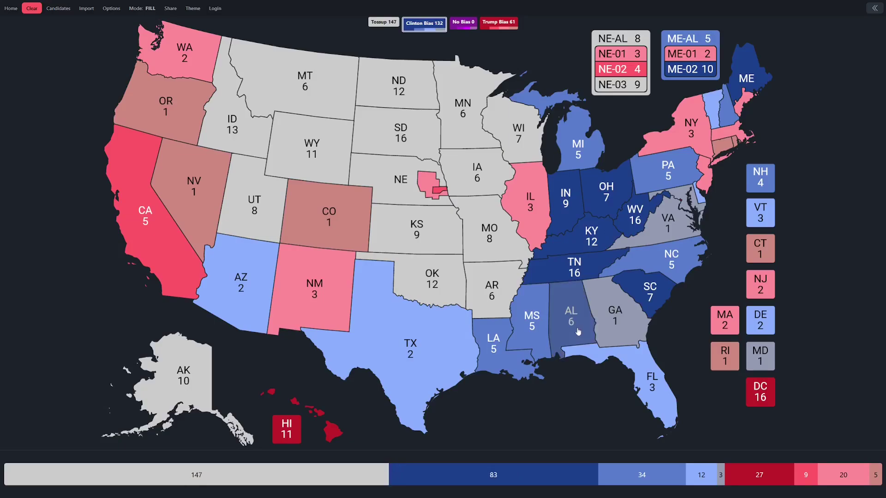
pyautogui.click(529, 142)
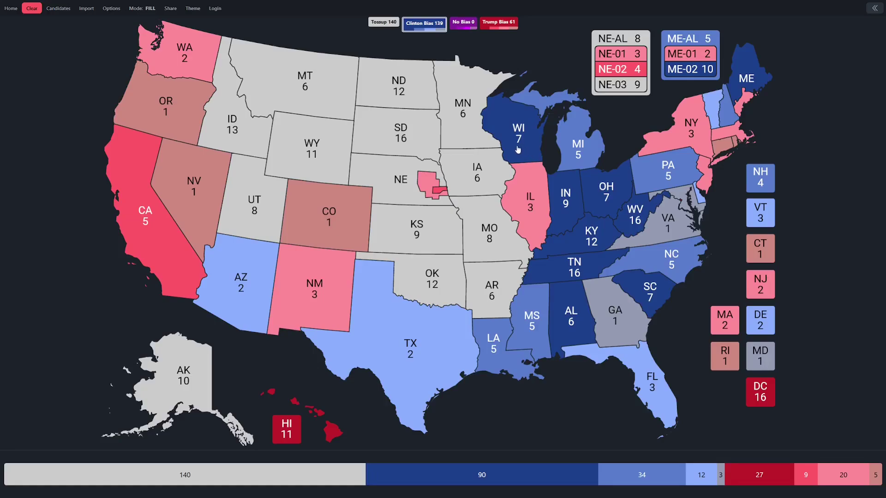
# Paint Minnesota, Iowa, Missouri, Arkansas, the Dakotas and Nebraska solid Clinton blue.
pyautogui.click(475, 139)
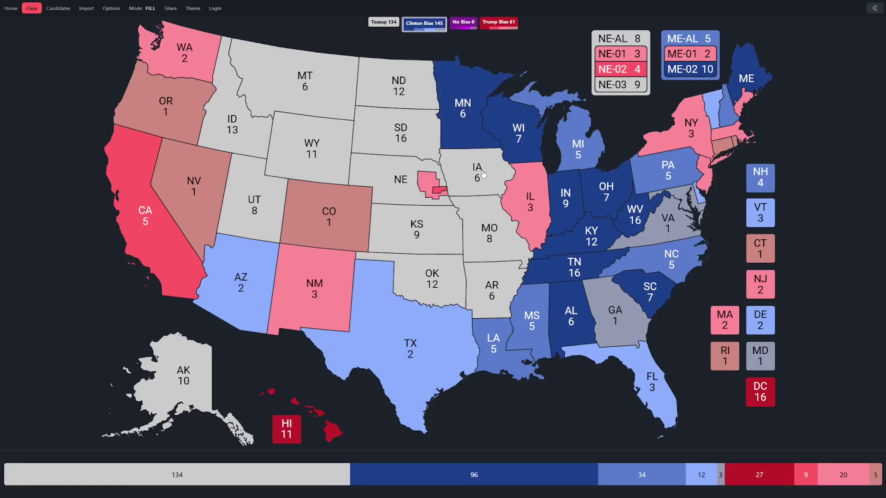
pyautogui.click(482, 173)
pyautogui.click(491, 241)
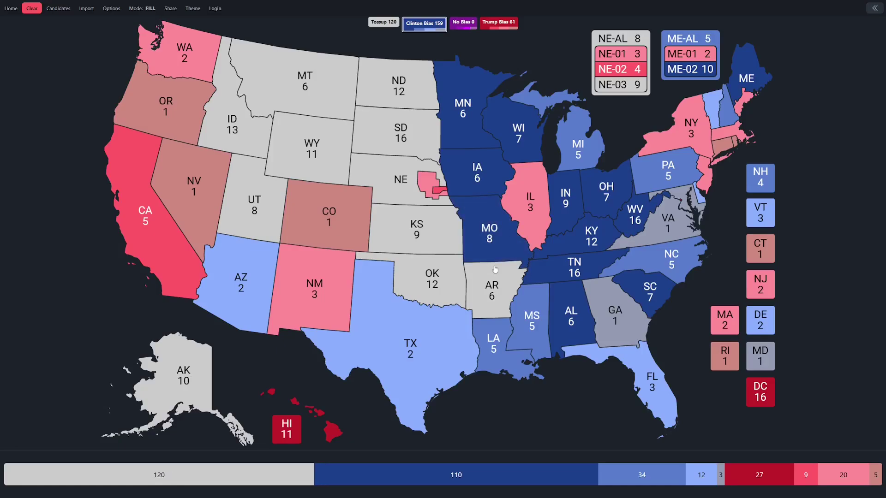
pyautogui.click(492, 294)
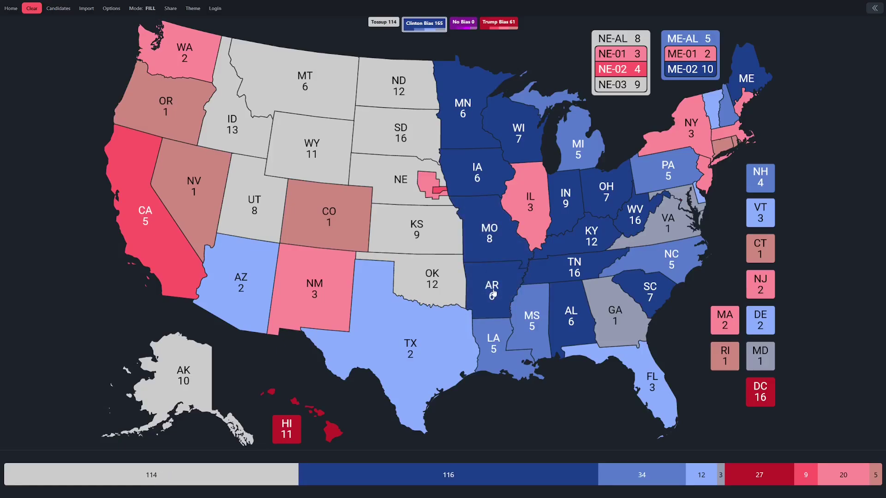
pyautogui.click(411, 89)
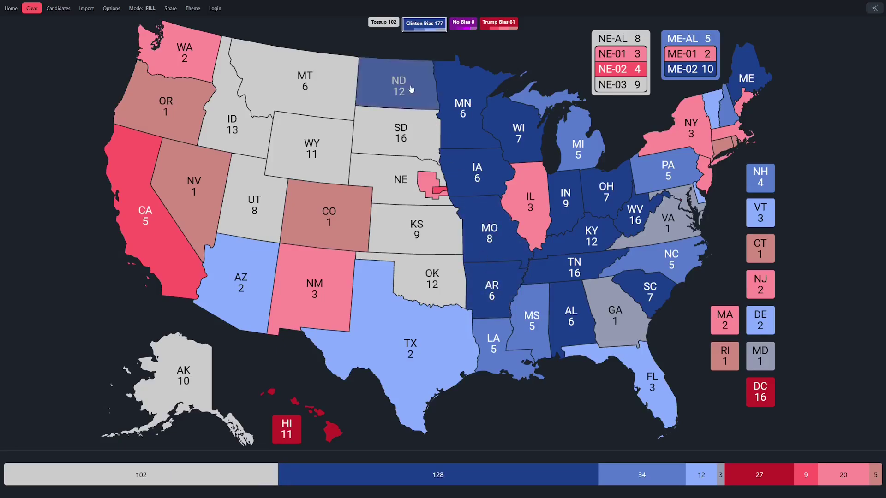
pyautogui.click(410, 139)
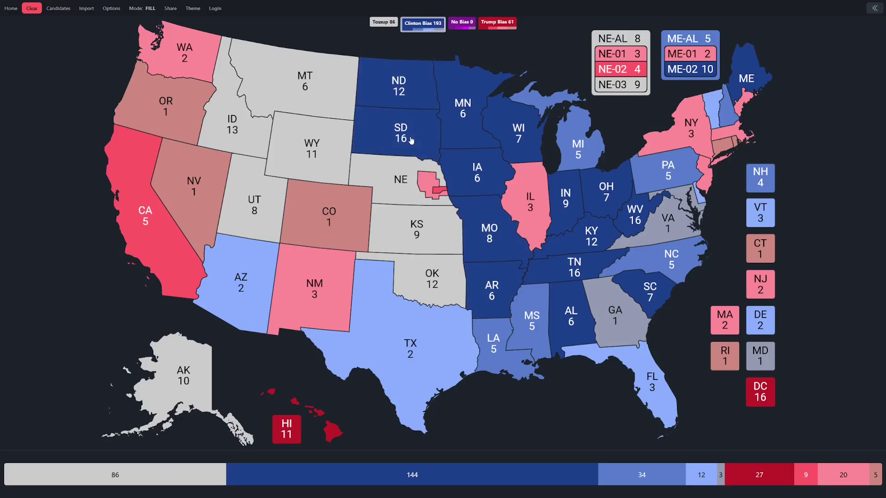
pyautogui.click(399, 192)
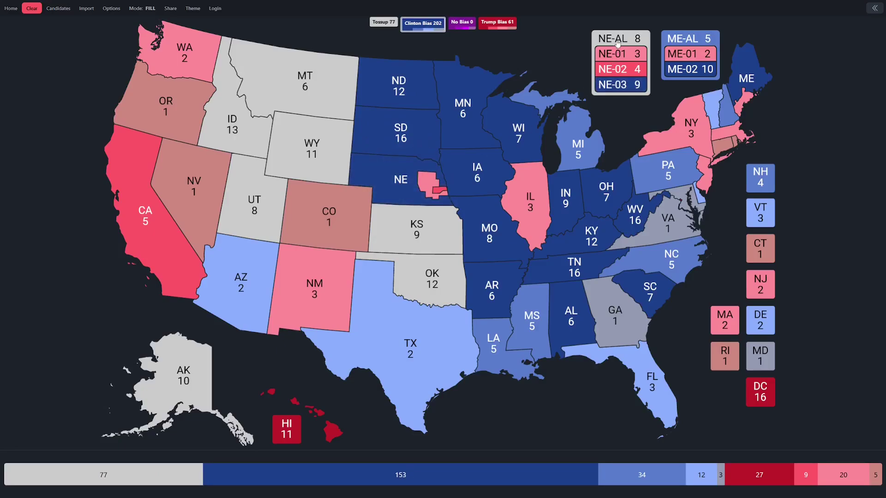
# Paint Kansas, Oklahoma, Montana, Wyoming, Idaho, Utah and Alaska blue, leaving 0 tossups.
pyautogui.click(424, 245)
pyautogui.click(437, 288)
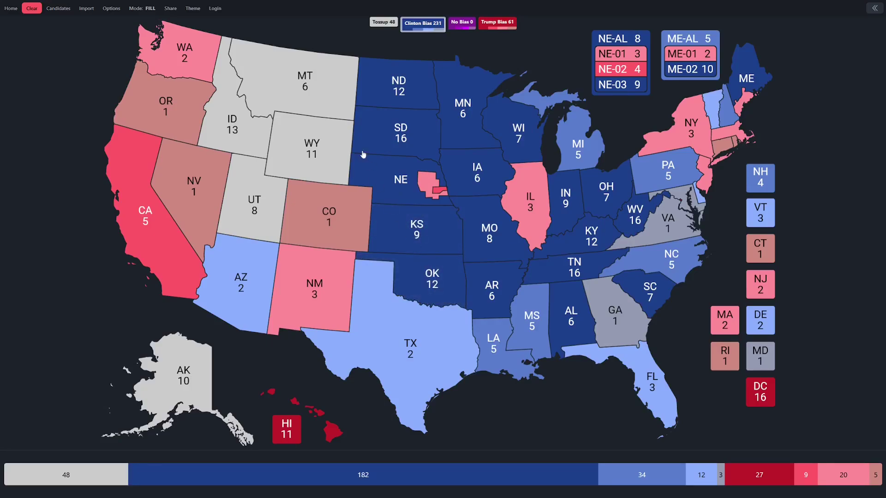
pyautogui.click(325, 95)
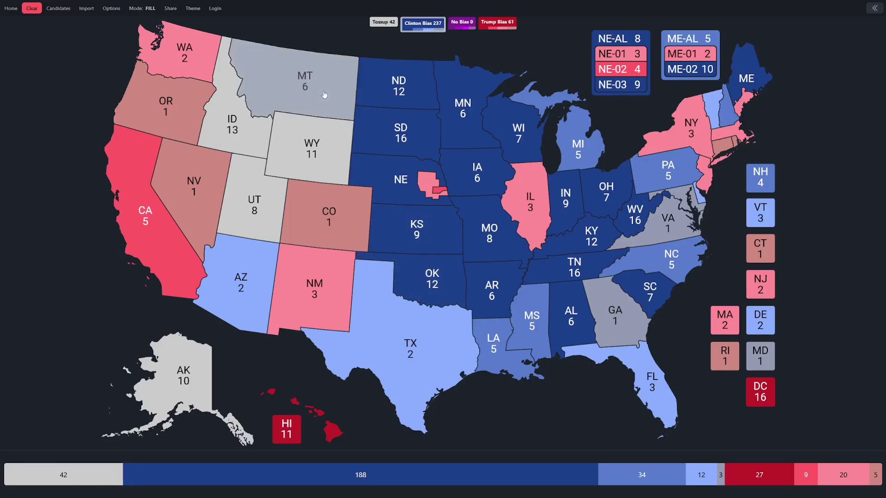
pyautogui.click(328, 166)
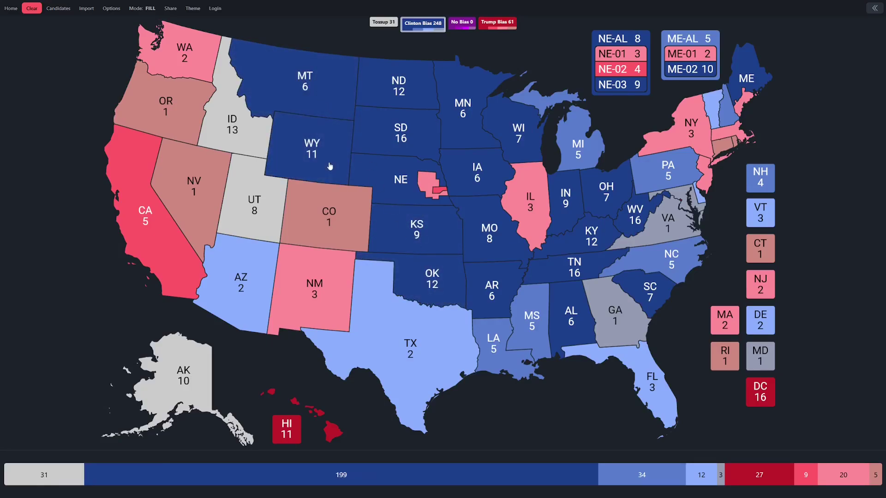
pyautogui.click(236, 133)
pyautogui.click(250, 218)
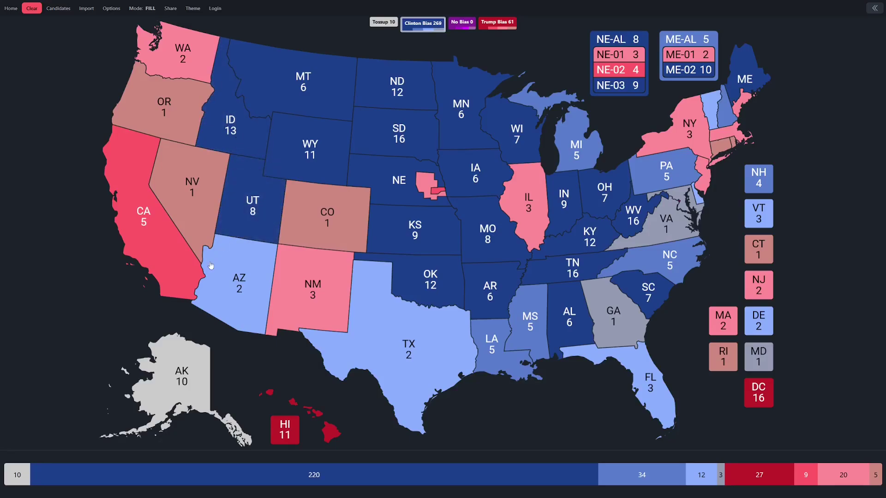
pyautogui.click(199, 384)
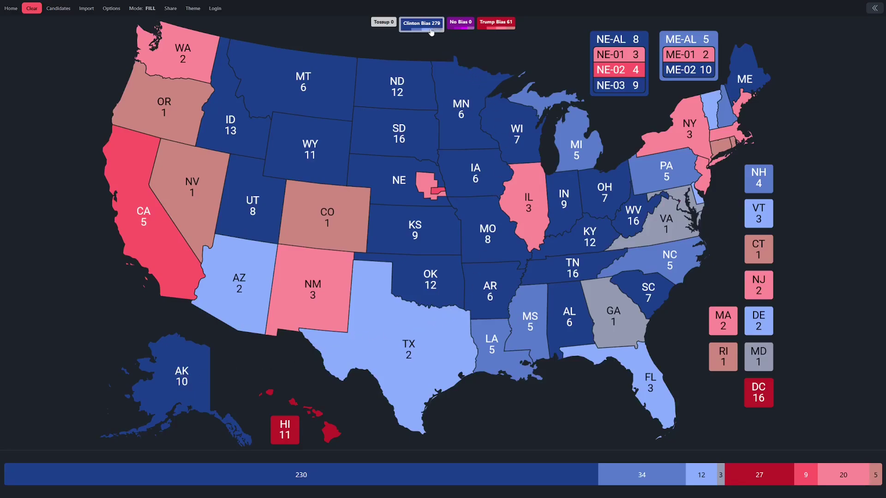
pyautogui.click(490, 25)
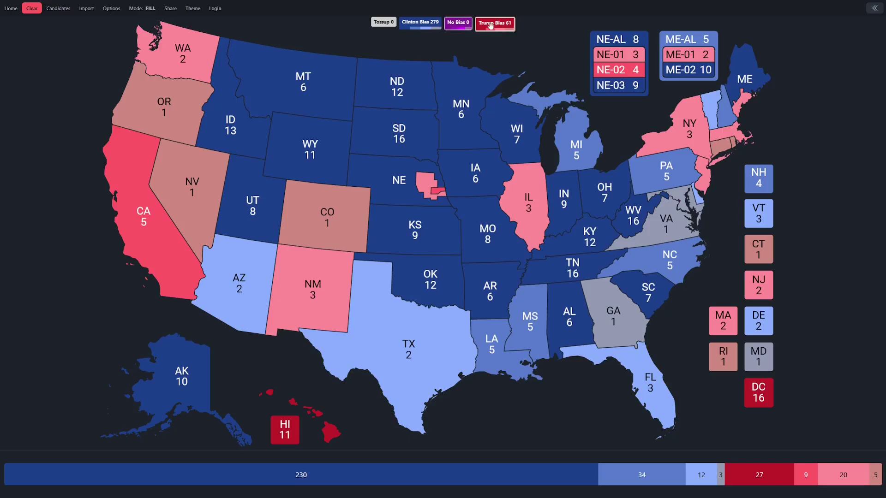
pyautogui.click(413, 26)
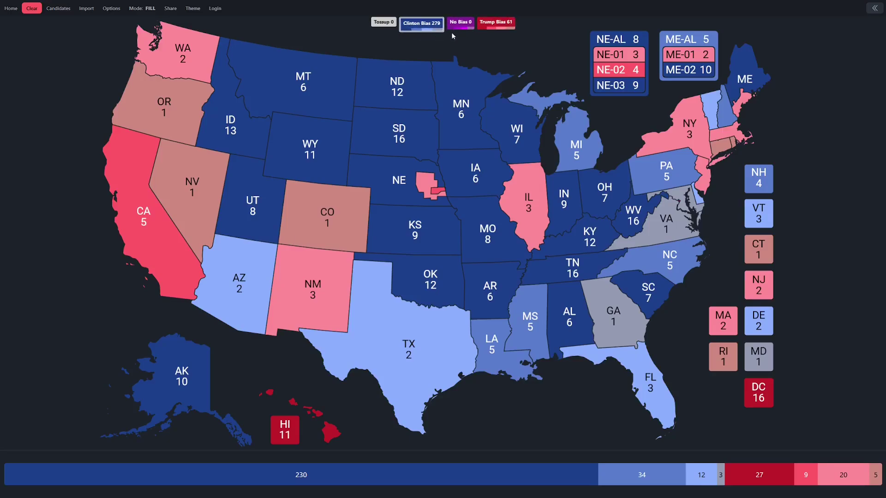
pyautogui.click(504, 27)
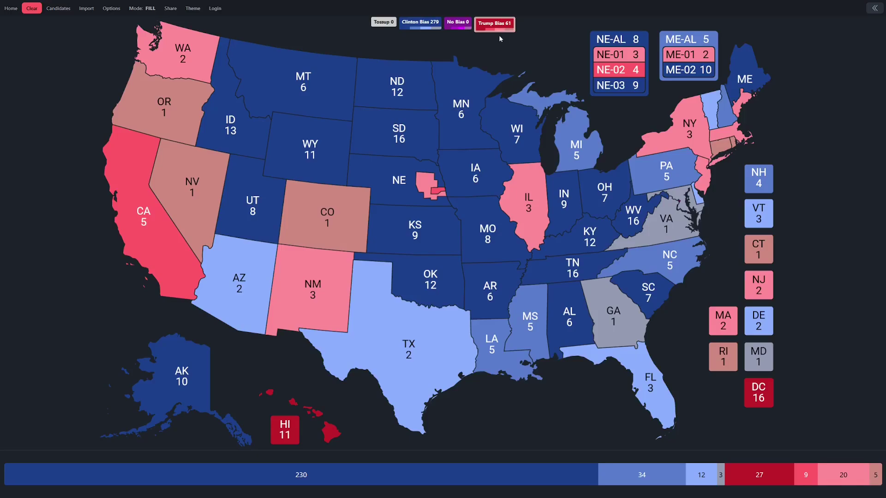
pyautogui.click(386, 25)
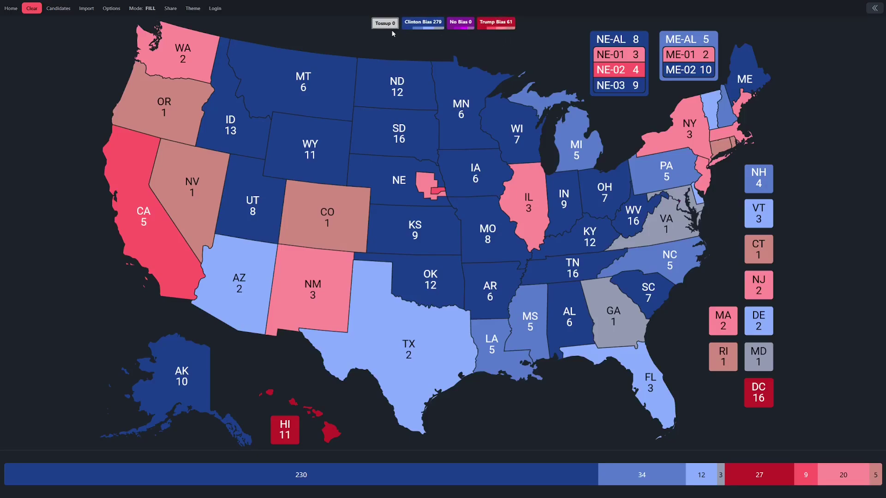
pyautogui.click(462, 28)
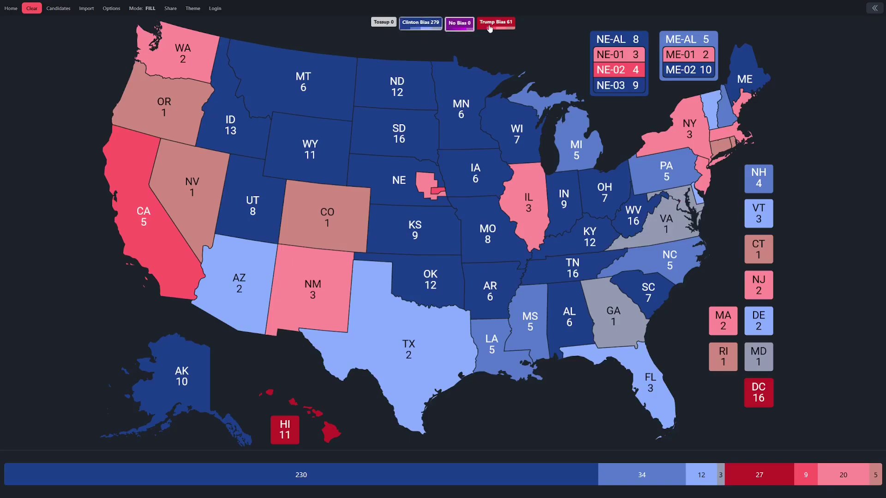
pyautogui.click(386, 24)
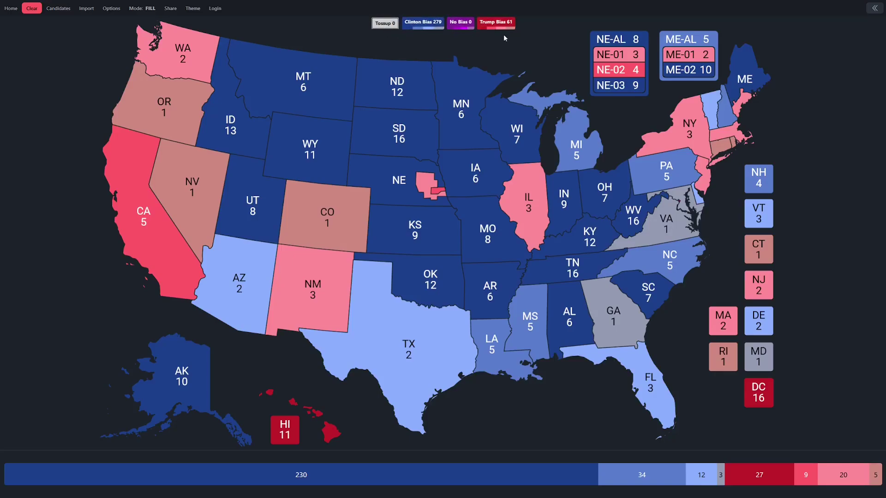